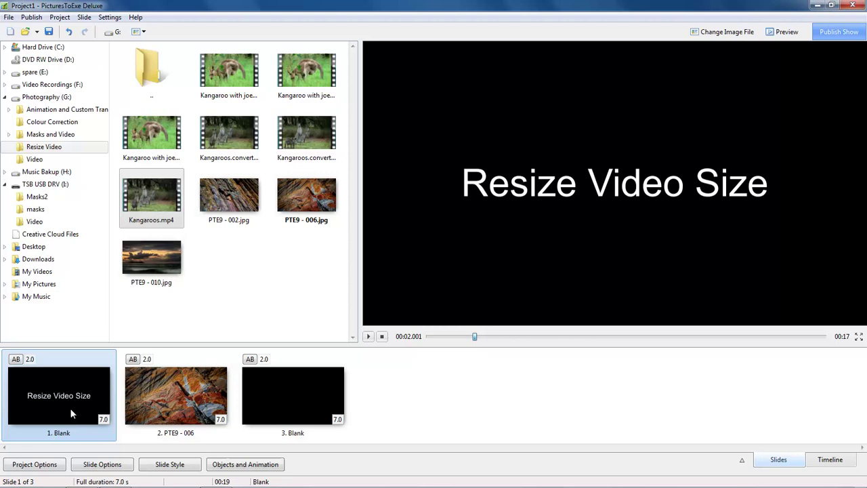
Preview Kangaroos.mp4 from the Resize Video folder and make the rock-face slide 2 current.
{"action": "left_click", "coordinate": [151, 195]}
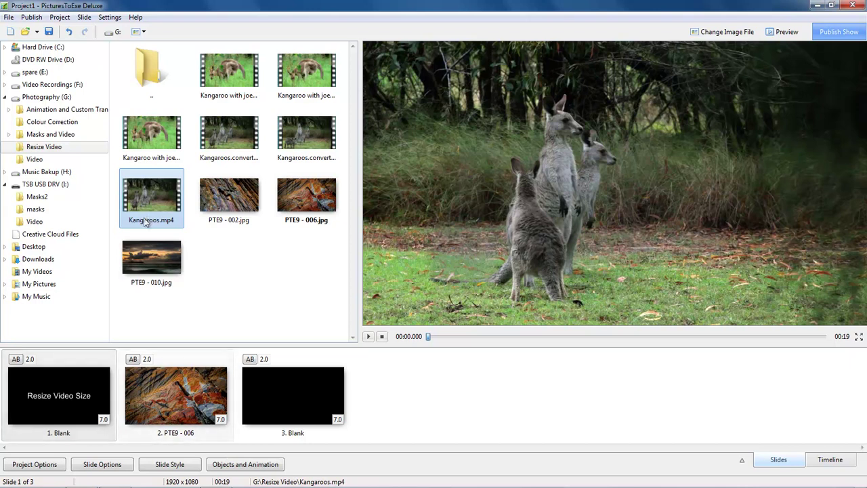
{"action": "key", "text": "Right"}
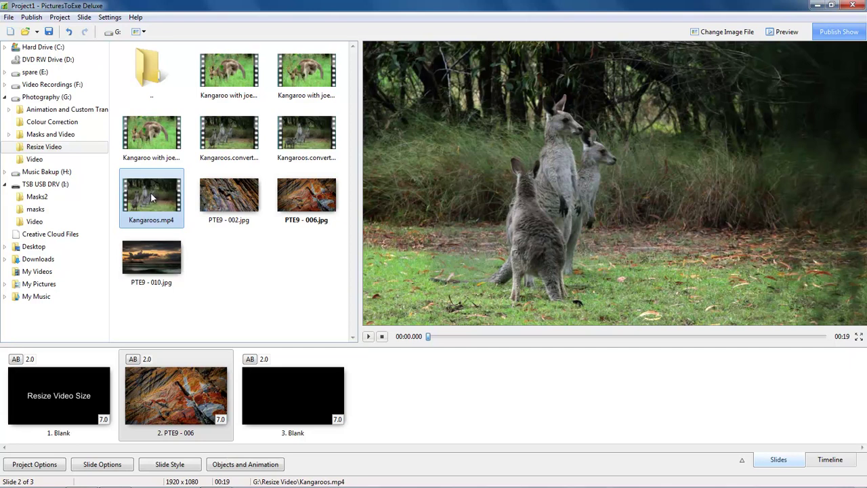
{"action": "left_click_drag", "start_coordinate": [149, 191], "coordinate": [116, 388]}
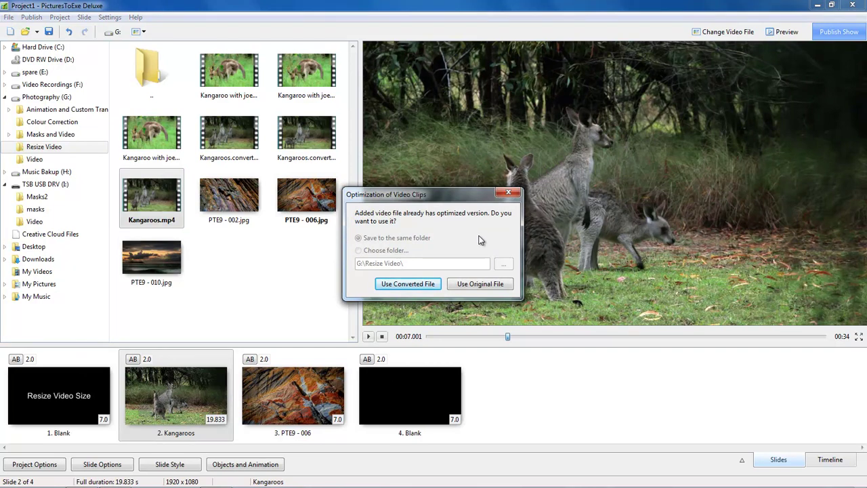
{"action": "left_click", "coordinate": [509, 195]}
{"action": "left_click_drag", "start_coordinate": [174, 396], "coordinate": [193, 299]}
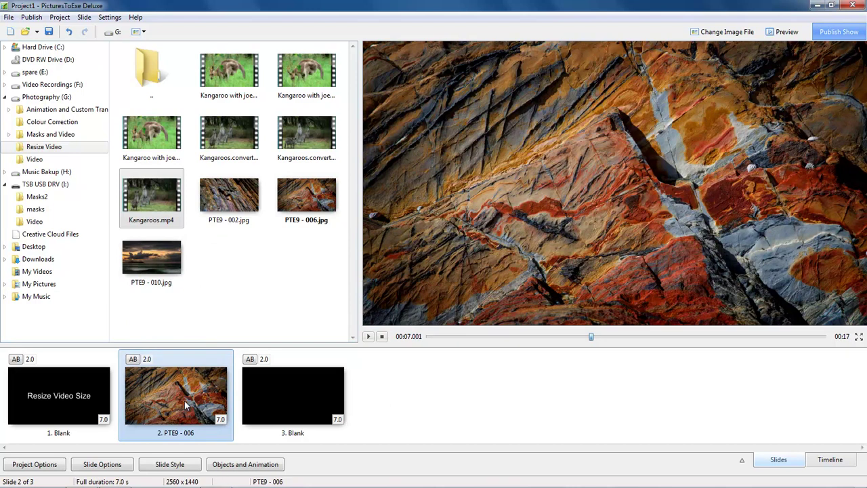
{"action": "left_click", "coordinate": [243, 465]}
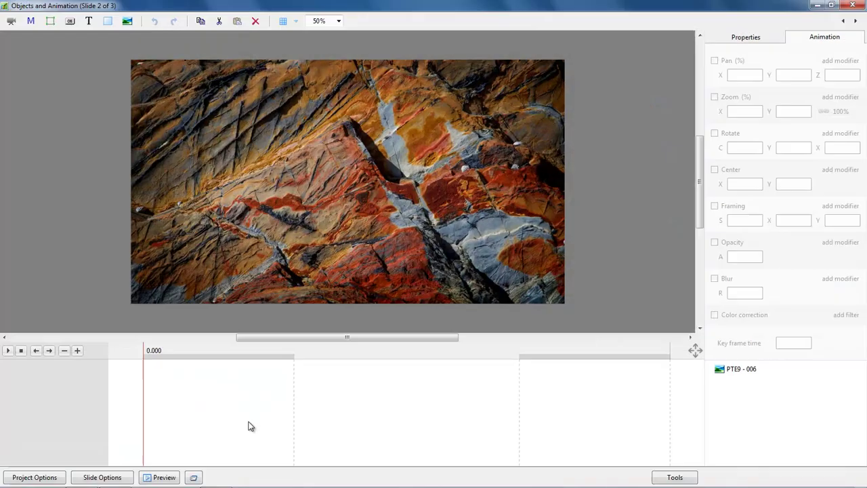
{"action": "left_click", "coordinate": [11, 21]}
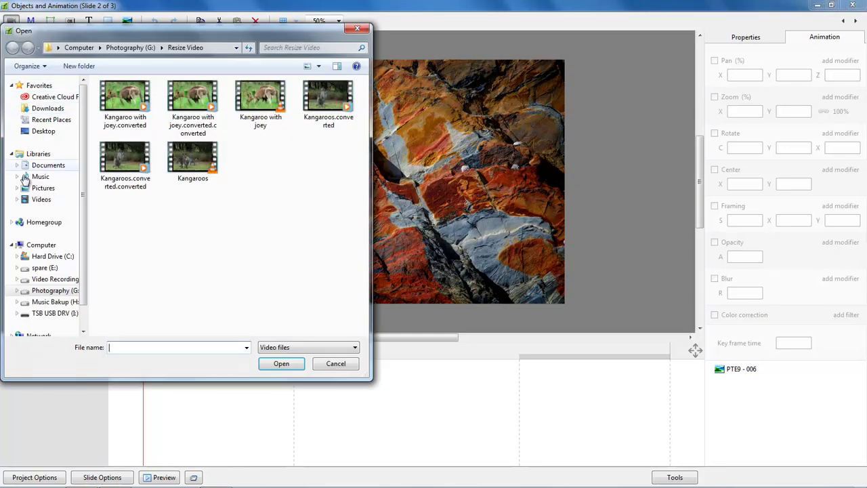
{"action": "double_click", "coordinate": [197, 159]}
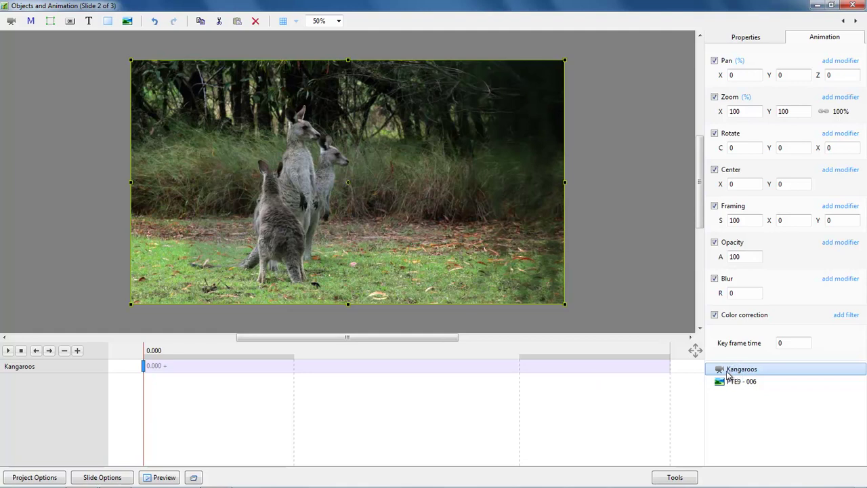
{"action": "key", "text": "Delete"}
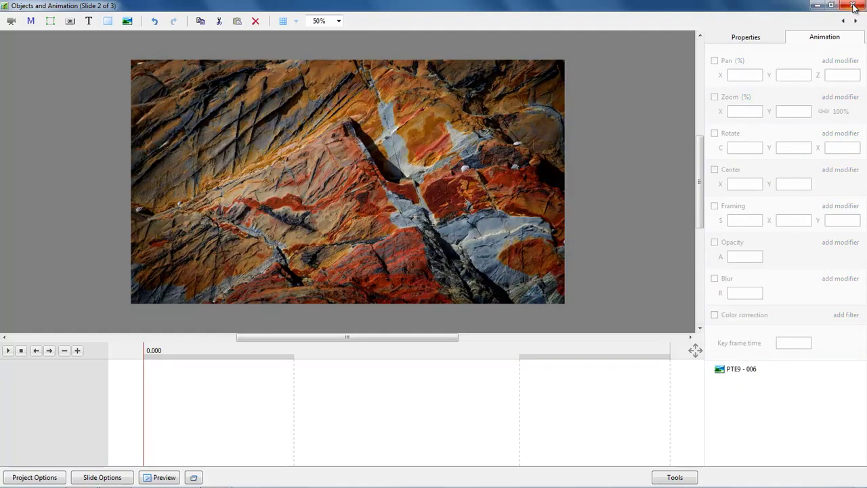
{"action": "left_click", "coordinate": [852, 5]}
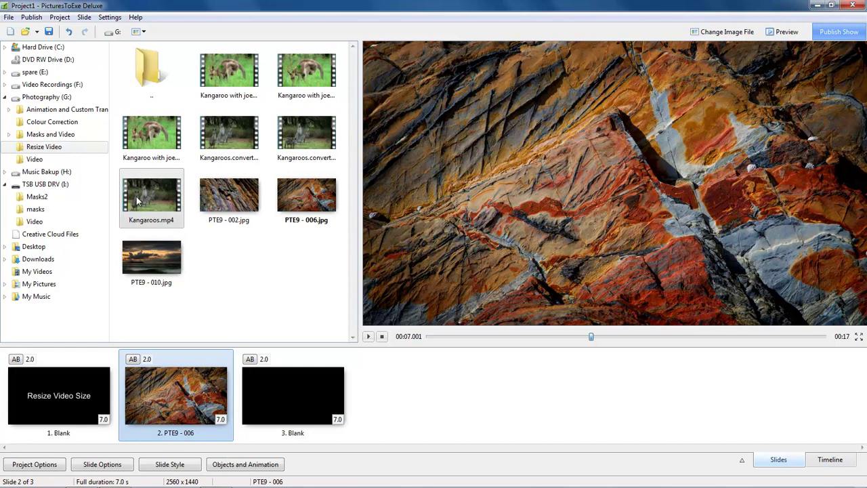
Send Kangaroos.mp4 to the Video Converter and set it to resize from 1920 x 1080 to 960 x 540.
{"action": "left_click", "coordinate": [166, 194]}
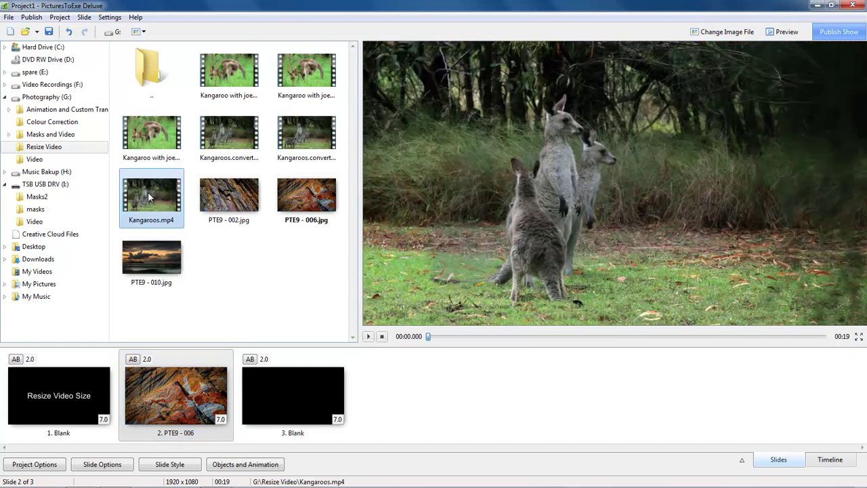
{"action": "right_click", "coordinate": [148, 192]}
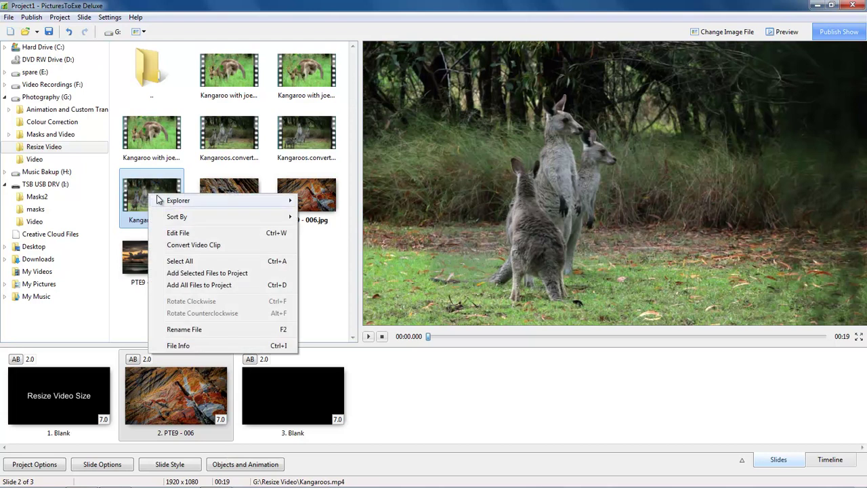
{"action": "left_click", "coordinate": [197, 246]}
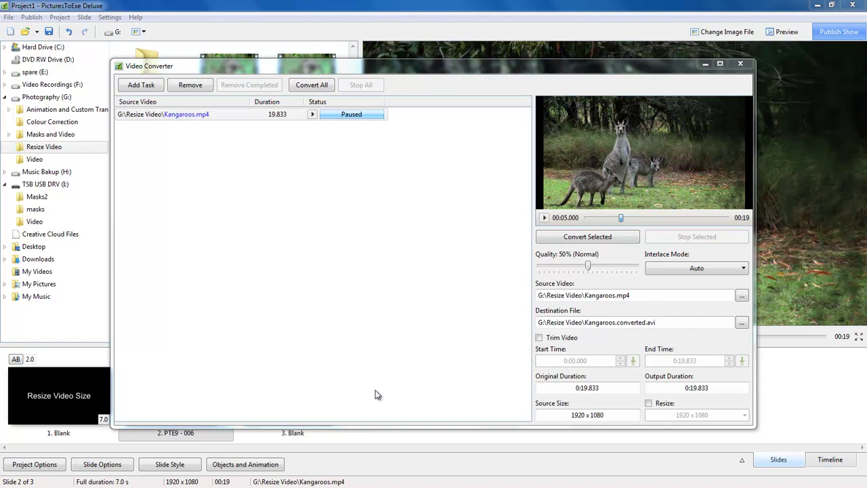
{"action": "left_click", "coordinate": [648, 404]}
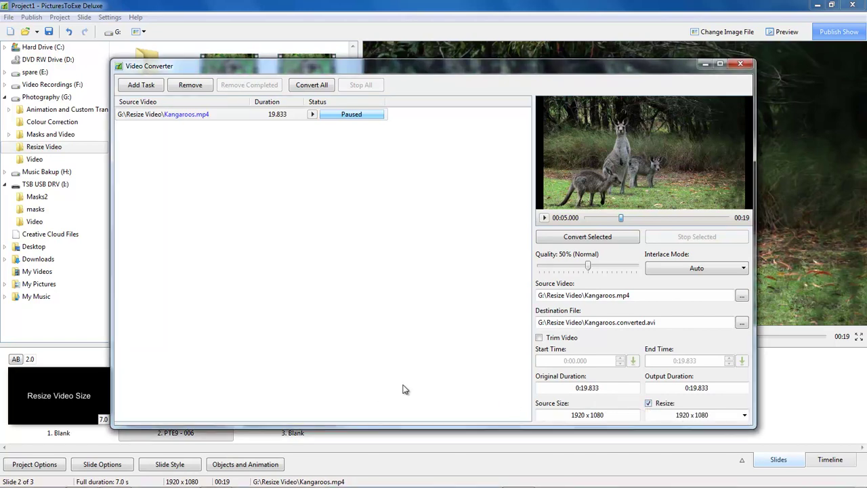
{"action": "left_click", "coordinate": [745, 414]}
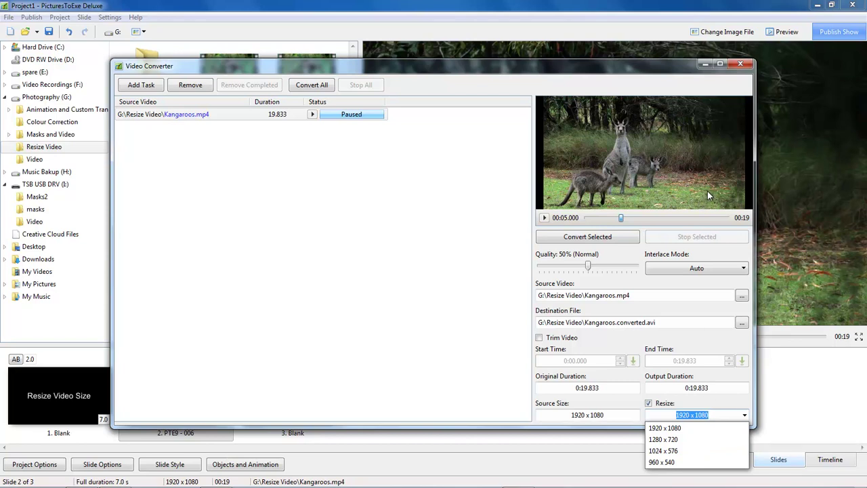
{"action": "left_click", "coordinate": [671, 463]}
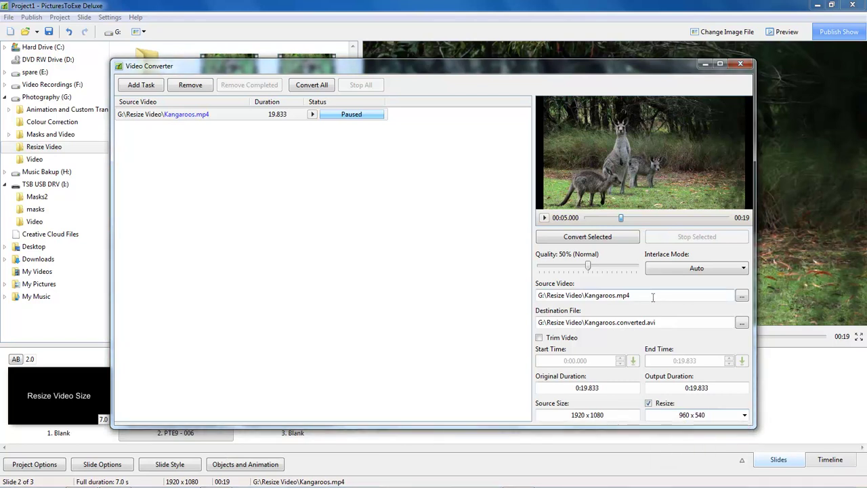
Enable Trim Video and move the clip's start to 0:09.469, leaving about 10.4 seconds.
{"action": "left_click", "coordinate": [539, 337]}
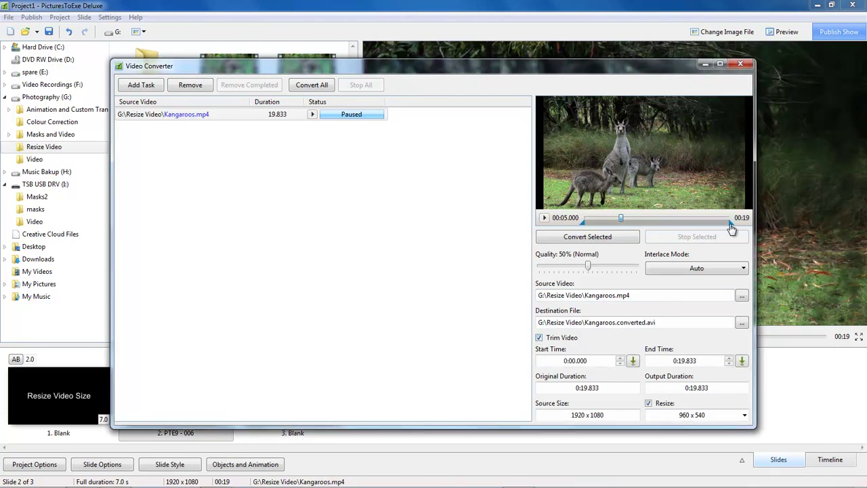
{"action": "left_click_drag", "start_coordinate": [585, 229], "coordinate": [650, 229]}
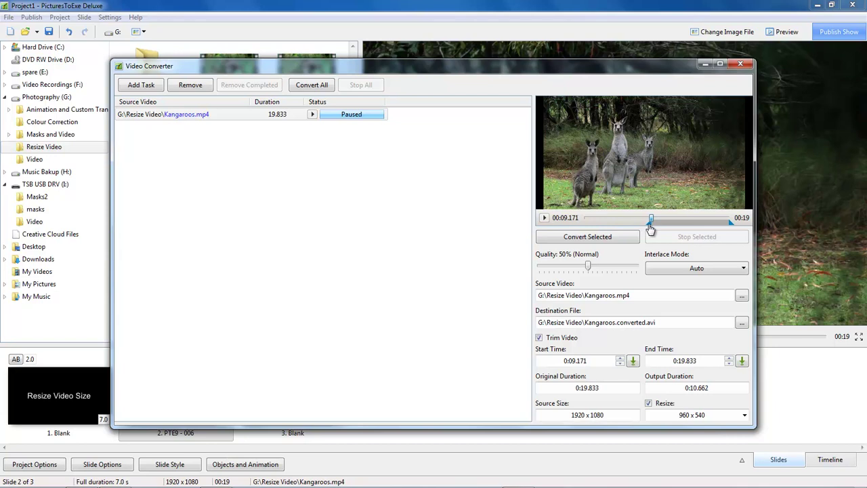
{"action": "left_click_drag", "start_coordinate": [650, 228], "coordinate": [652, 229]}
Convert the trimmed 960 x 540 kangaroo clip, then remove the completed task from the list.
{"action": "left_click", "coordinate": [313, 86]}
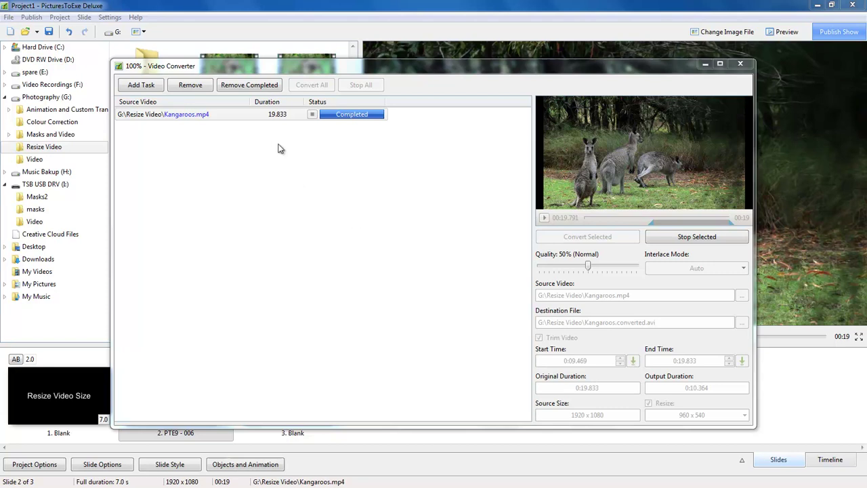
{"action": "left_click", "coordinate": [238, 89]}
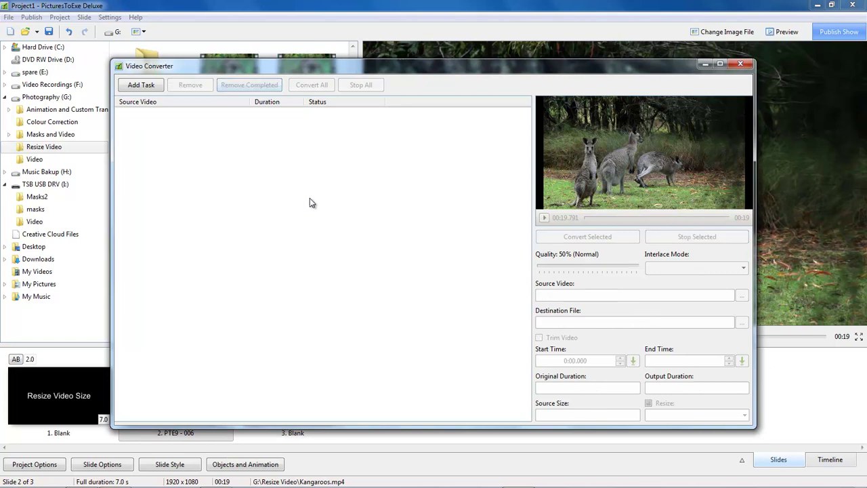
Close the converter, check Kangaroos.converted is 960 x 540 and 10 seconds, then reselect slide 2.
{"action": "left_click", "coordinate": [741, 63]}
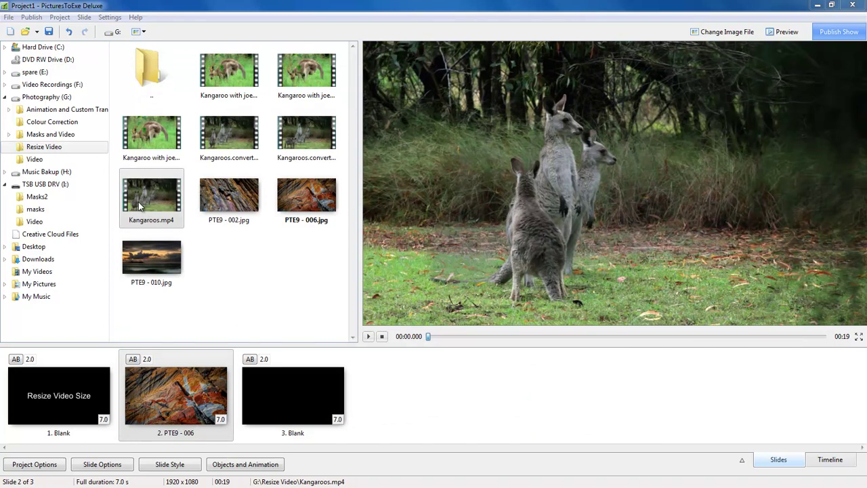
{"action": "left_click", "coordinate": [228, 140]}
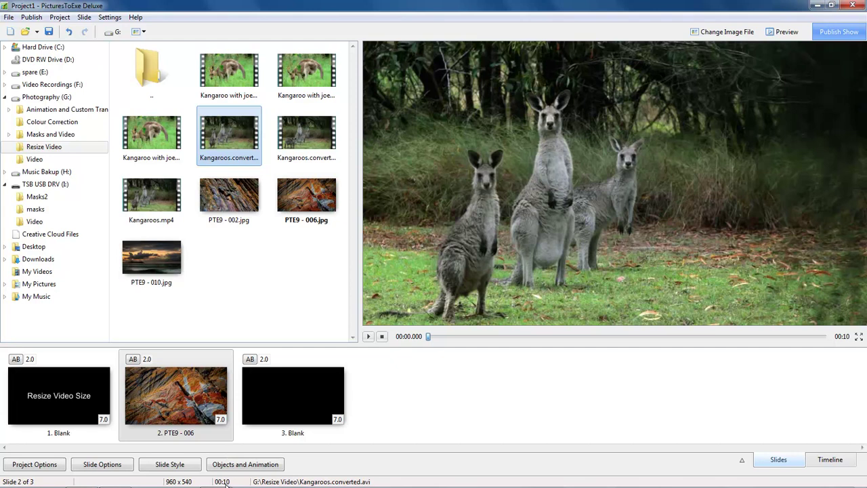
{"action": "left_click", "coordinate": [172, 391]}
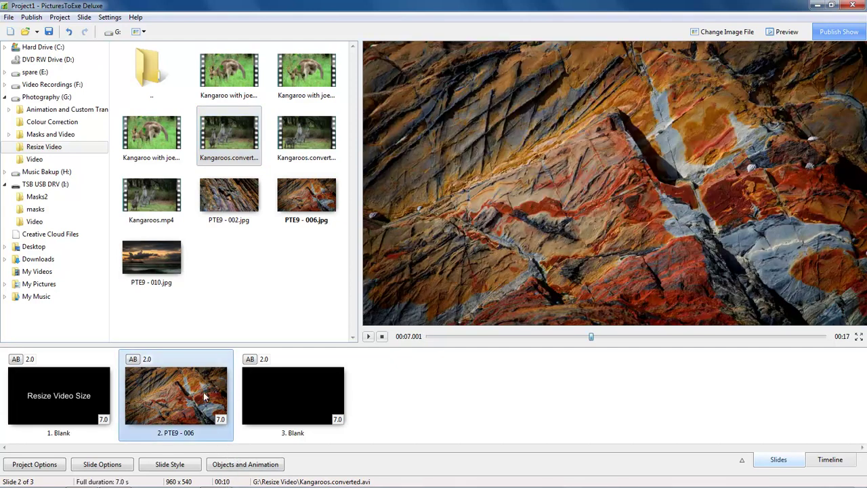
Insert Kangaroos.converted as a video object on slide 2 in Objects and Animation.
{"action": "left_click", "coordinate": [233, 469]}
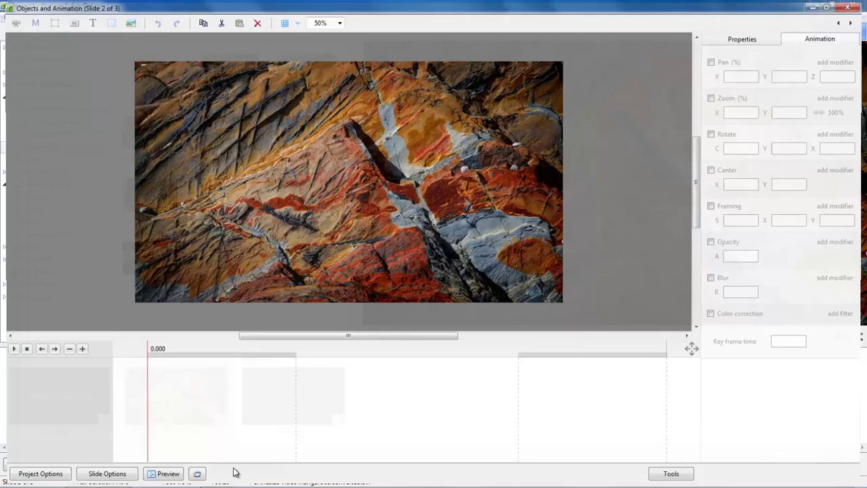
{"action": "left_click", "coordinate": [11, 21]}
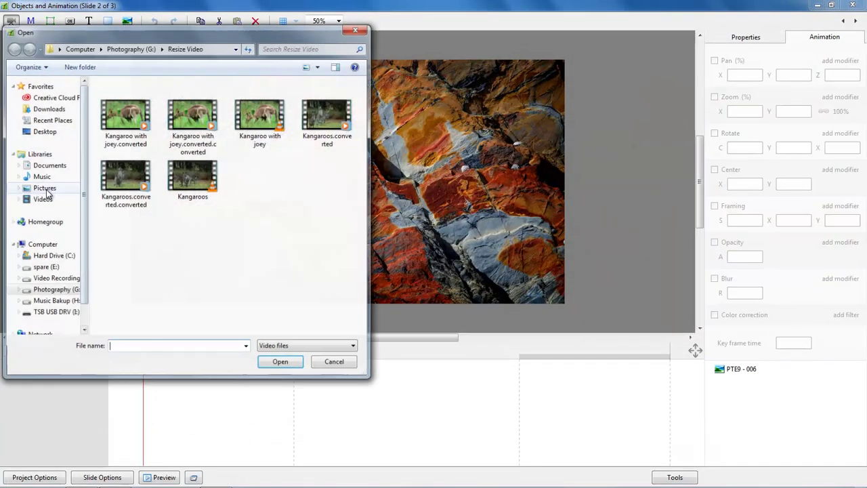
{"action": "double_click", "coordinate": [327, 122]}
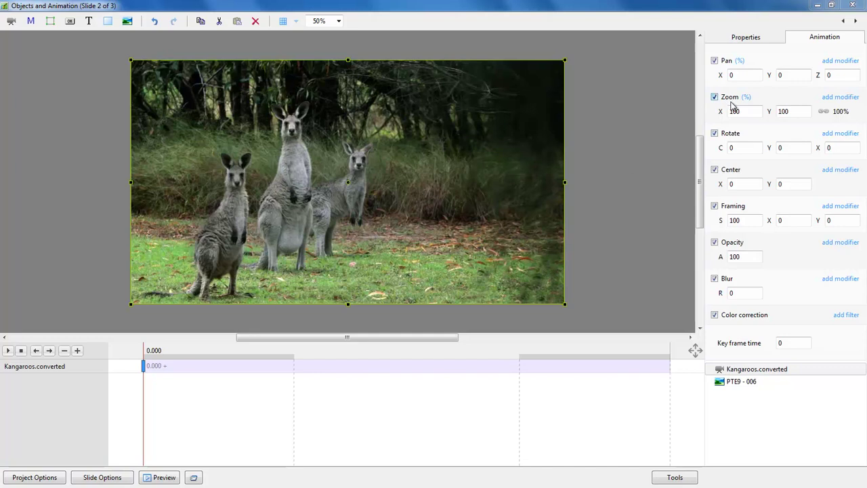
Adjust the editor zoom and show the Kangaroos.converted object's Properties, with Mute audio ticked.
{"action": "left_click", "coordinate": [840, 112]}
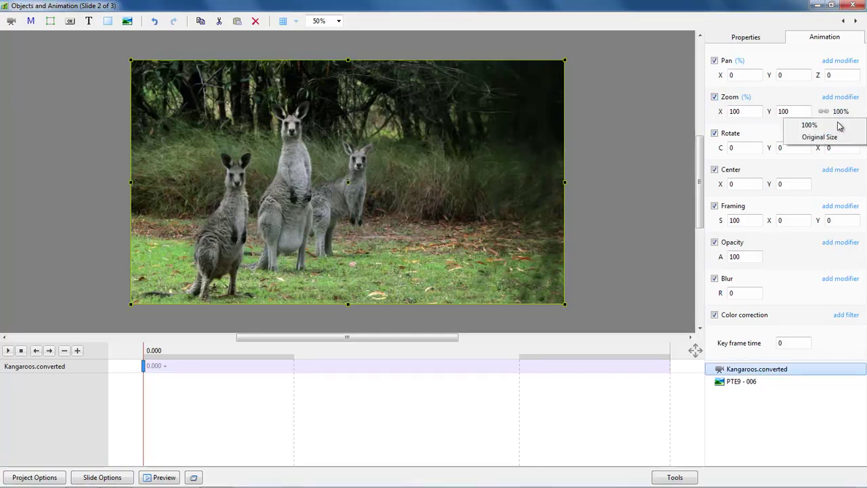
{"action": "left_click", "coordinate": [763, 134]}
{"action": "right_click", "coordinate": [719, 111]}
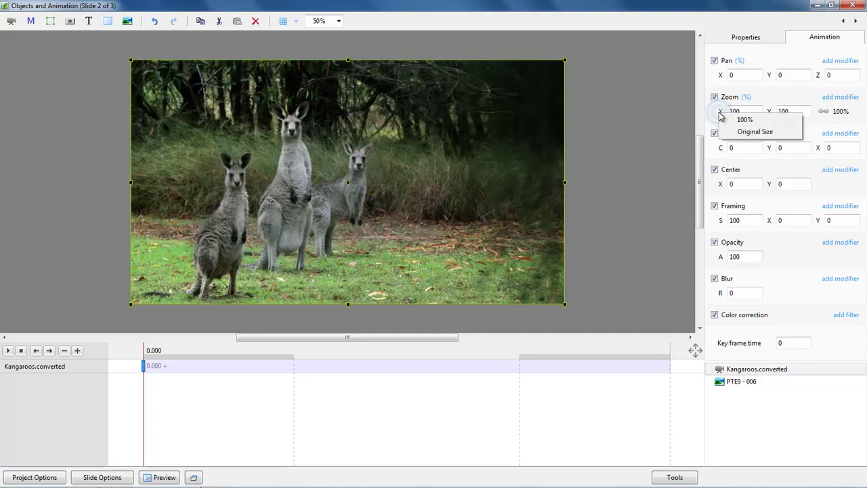
{"action": "key", "text": "Escape"}
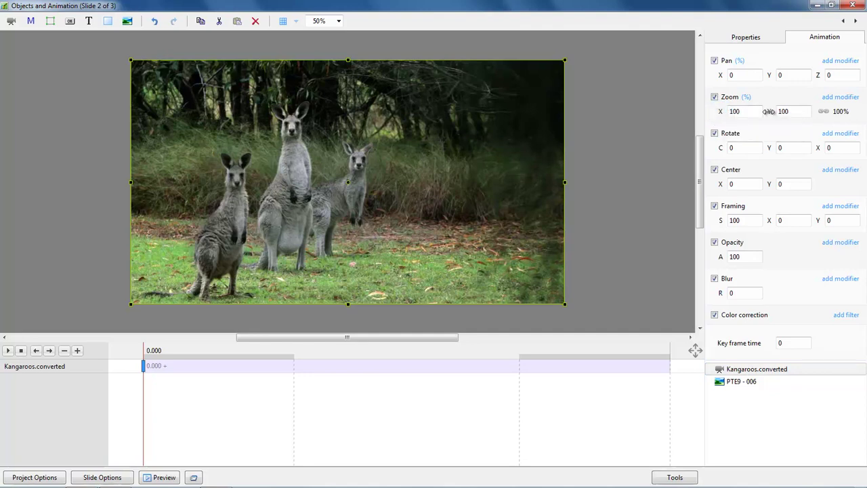
{"action": "right_click", "coordinate": [766, 112]}
{"action": "left_click", "coordinate": [803, 131]}
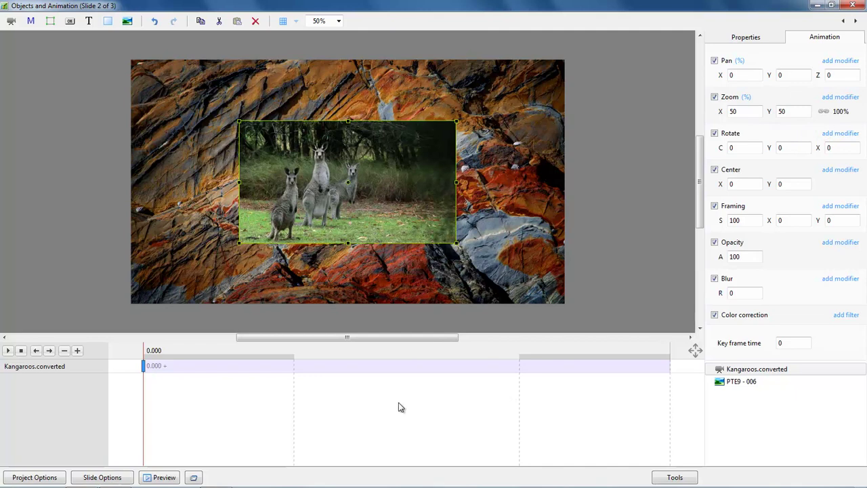
{"action": "left_click", "coordinate": [370, 426]}
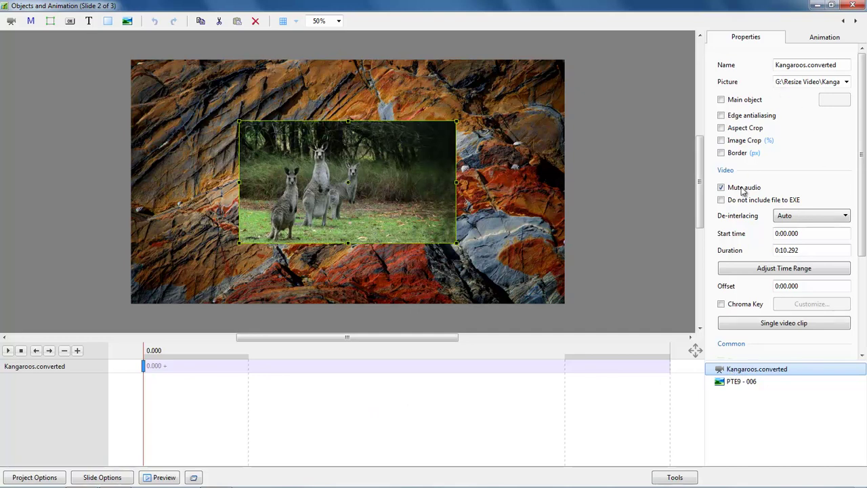
Turn on a border for the kangaroo video and set its width to 6 px.
{"action": "left_click", "coordinate": [721, 153]}
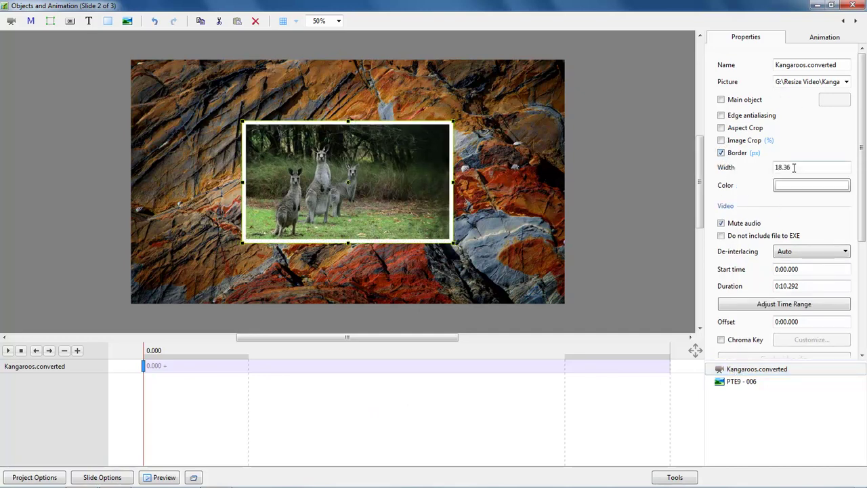
{"action": "left_click_drag", "start_coordinate": [796, 168], "coordinate": [764, 168]}
{"action": "type", "text": "6"}
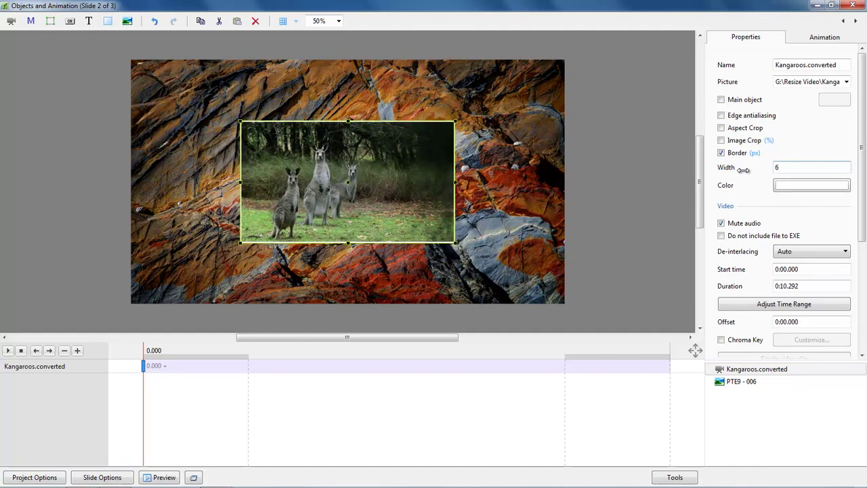
Select the PTE9 - 006 background and set its Blur radius to 18 in the Animation tab.
{"action": "left_click", "coordinate": [742, 384]}
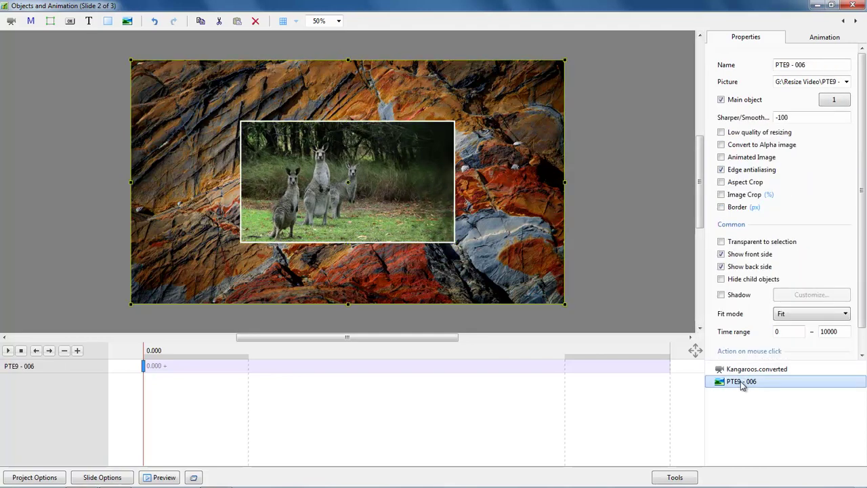
{"action": "left_click", "coordinate": [827, 39]}
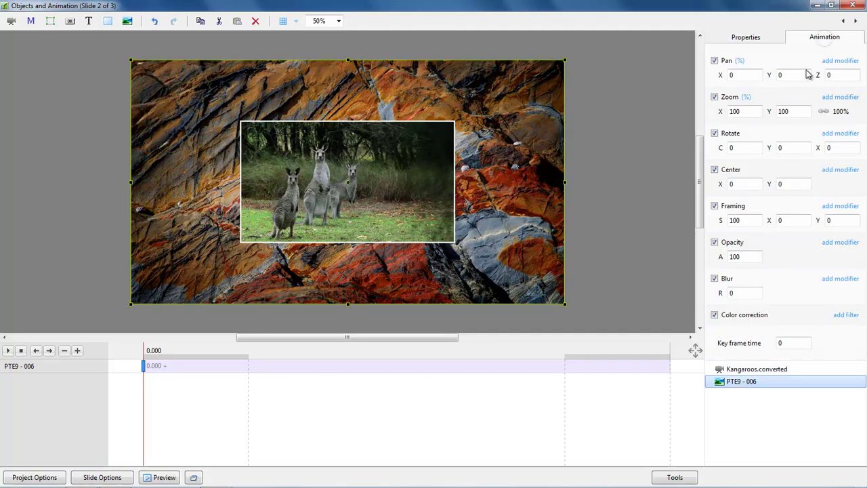
{"action": "left_click_drag", "start_coordinate": [721, 294], "coordinate": [724, 293]}
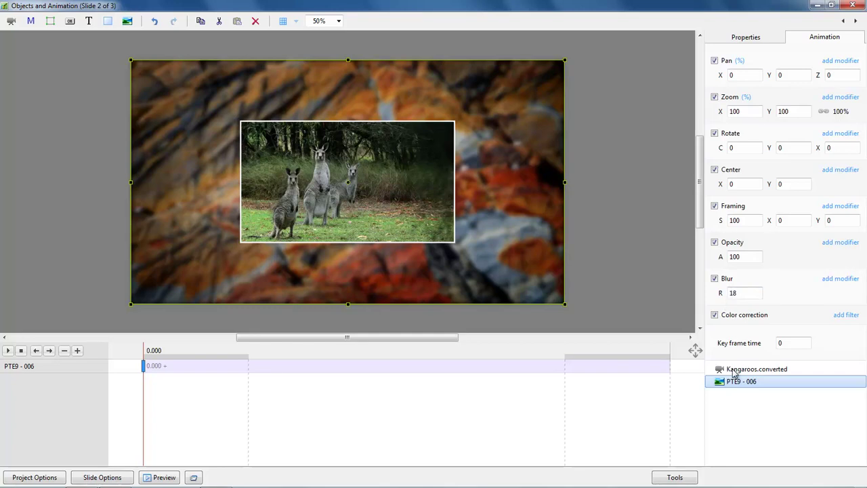
Close Objects and Animation, select the opening title slide and play the slideshow preview.
{"action": "left_click", "coordinate": [854, 6]}
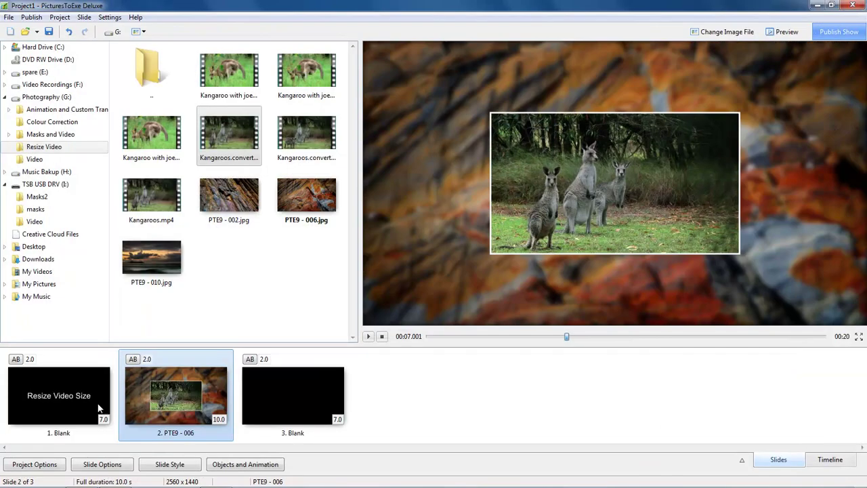
{"action": "left_click", "coordinate": [88, 396]}
{"action": "left_click", "coordinate": [367, 336]}
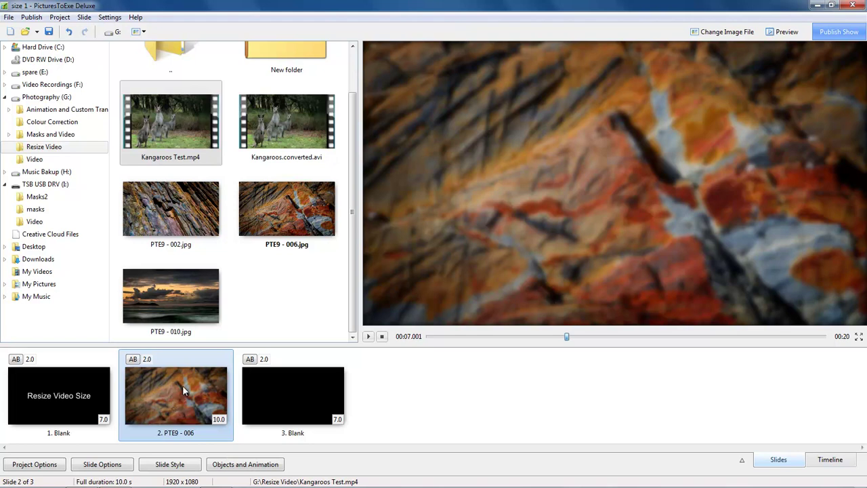
Preview Kangaroos.converted.avi, then the original 1920 x 1080, 19-second Kangaroos Test.mp4 clip.
{"action": "left_click", "coordinate": [292, 127]}
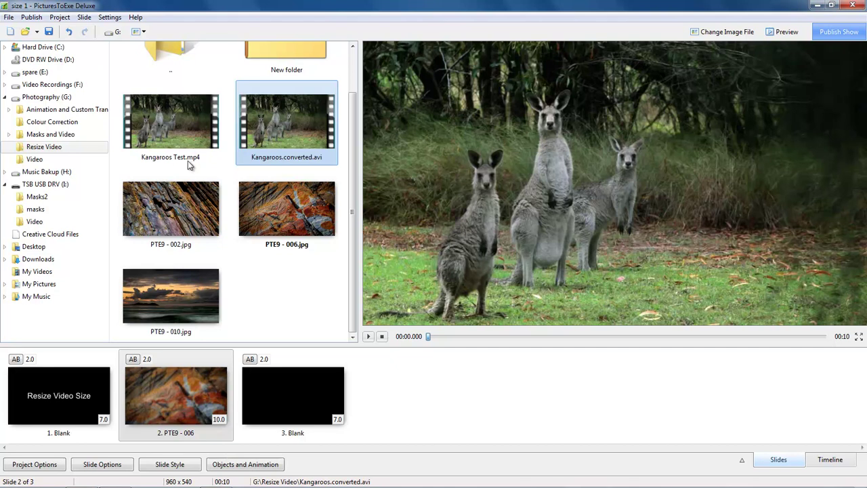
{"action": "left_click", "coordinate": [170, 121]}
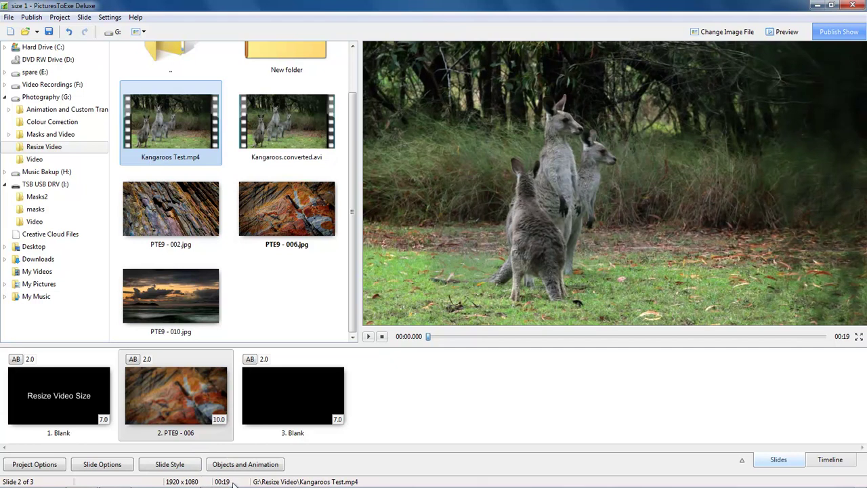
Convert Kangaroos Test.mp4 into Kangaroos Test.converted.avi at full size.
{"action": "right_click", "coordinate": [165, 117]}
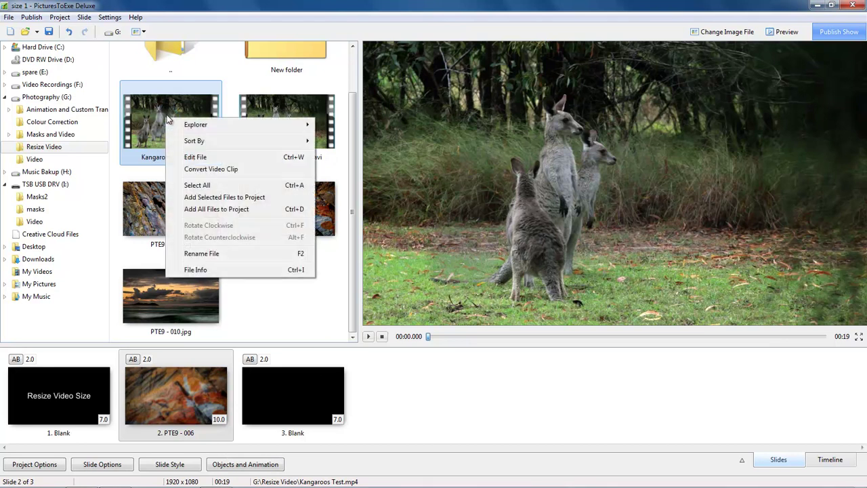
{"action": "left_click", "coordinate": [195, 171]}
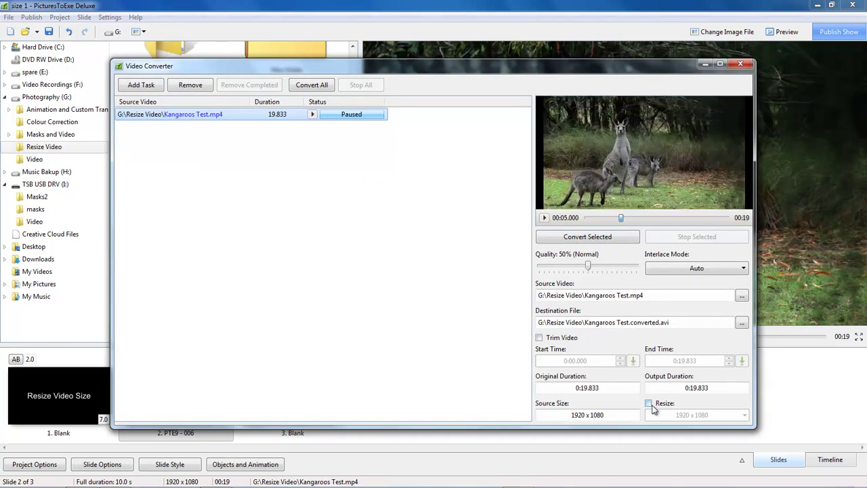
{"action": "left_click", "coordinate": [312, 115]}
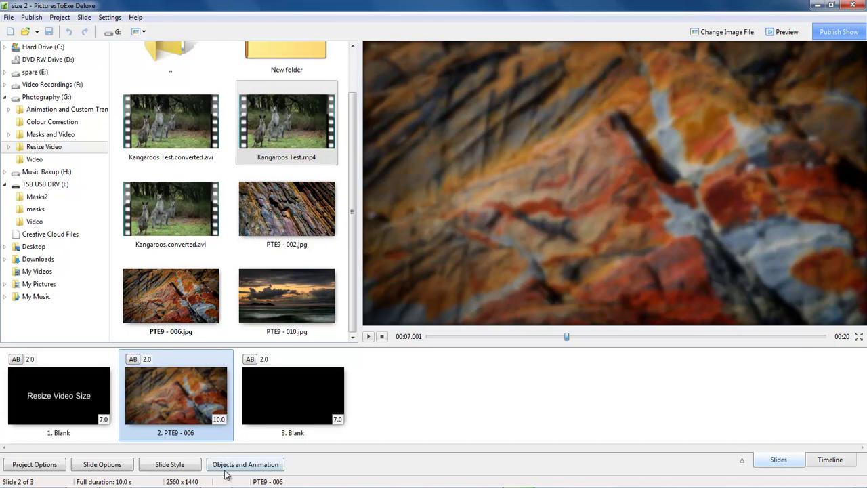
Insert the Kangaroos Test.converted video onto slide 2 and zoom it to 44%.
{"action": "left_click", "coordinate": [266, 467]}
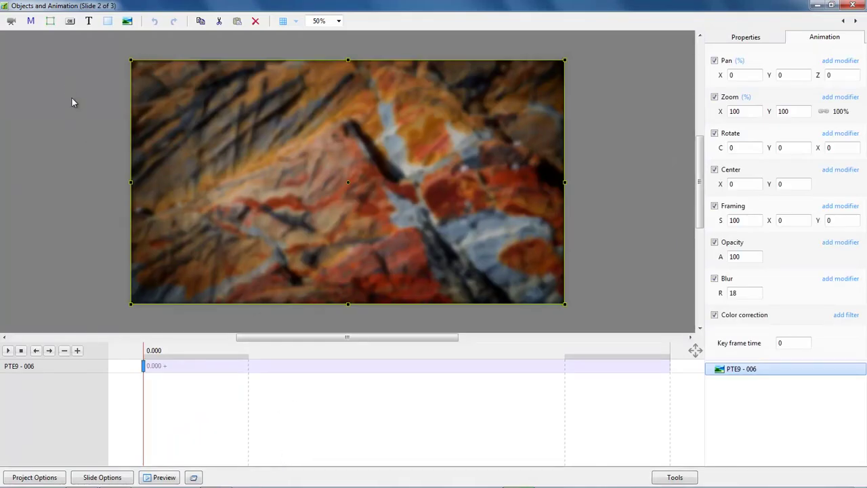
{"action": "left_click", "coordinate": [58, 84]}
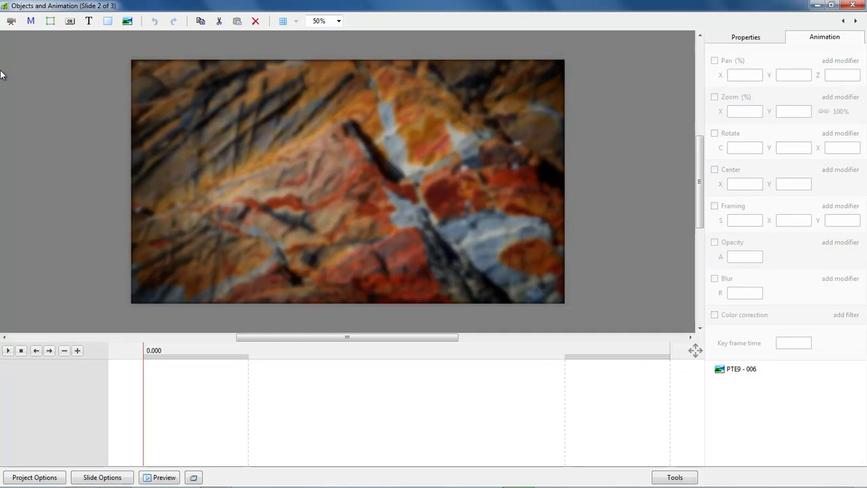
{"action": "left_click", "coordinate": [11, 21]}
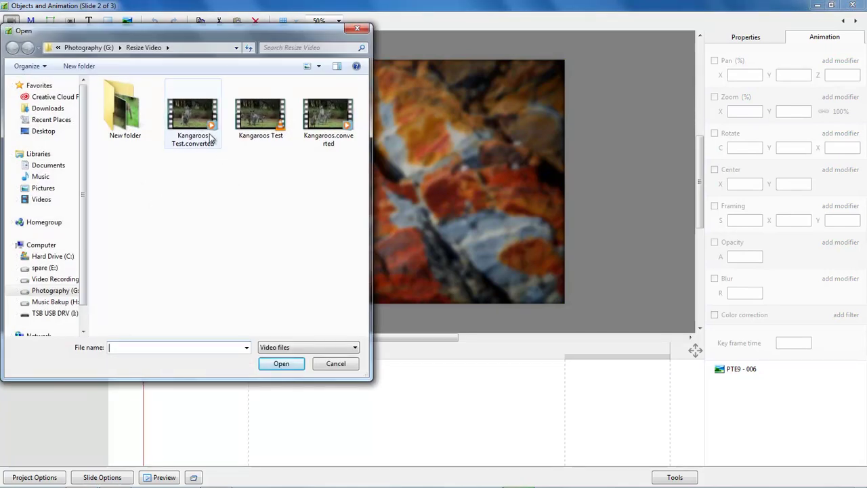
{"action": "double_click", "coordinate": [195, 124]}
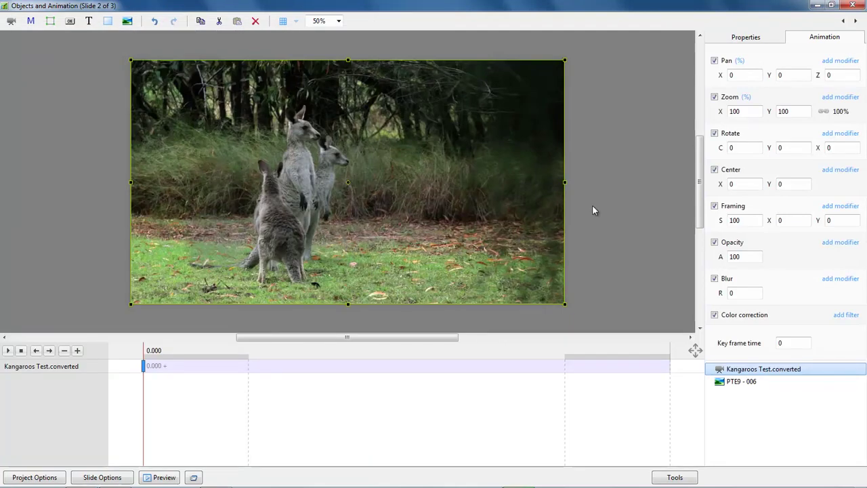
{"action": "left_click_drag", "start_coordinate": [720, 112], "coordinate": [691, 117]}
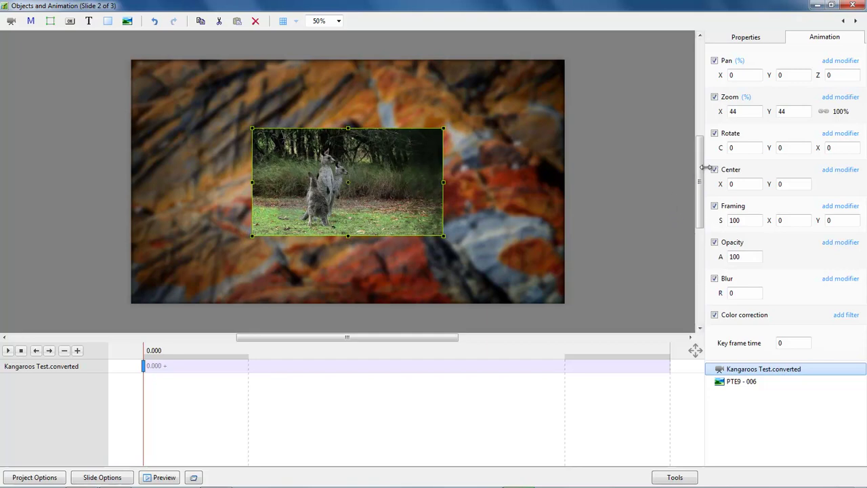
Add a 6 px border to the kangaroo video and close the object editor.
{"action": "left_click", "coordinate": [749, 37]}
{"action": "left_click", "coordinate": [721, 153]}
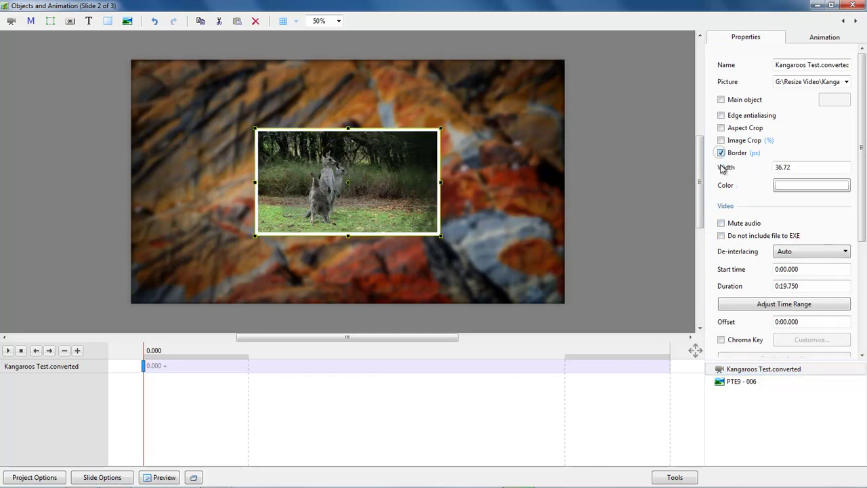
{"action": "double_click", "coordinate": [791, 167]}
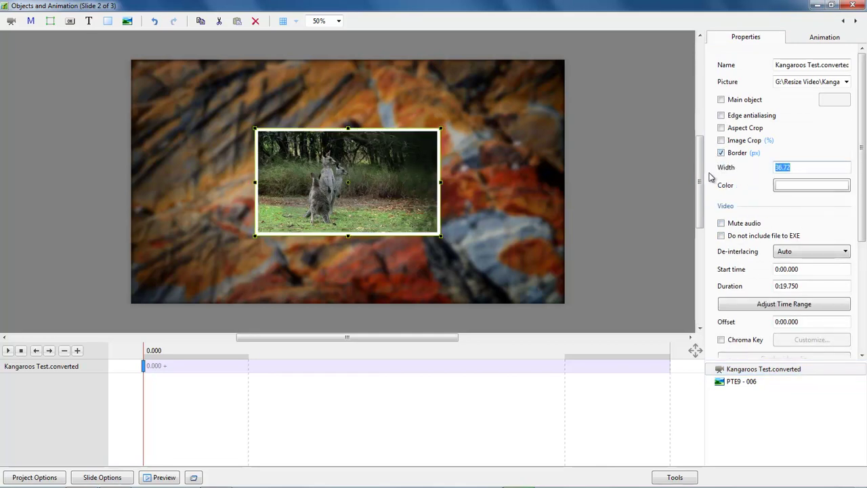
{"action": "type", "text": "6"}
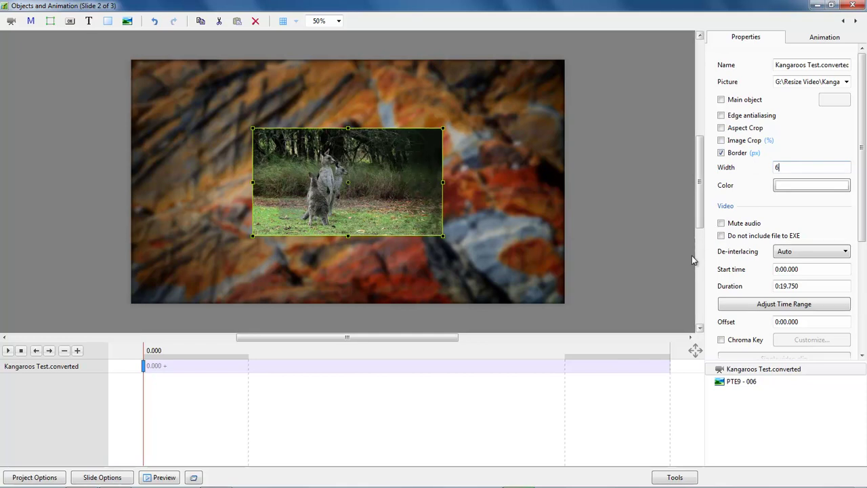
{"action": "left_click", "coordinate": [853, 6]}
Play the slideshow preview starting from the opening title slide.
{"action": "left_click", "coordinate": [93, 395]}
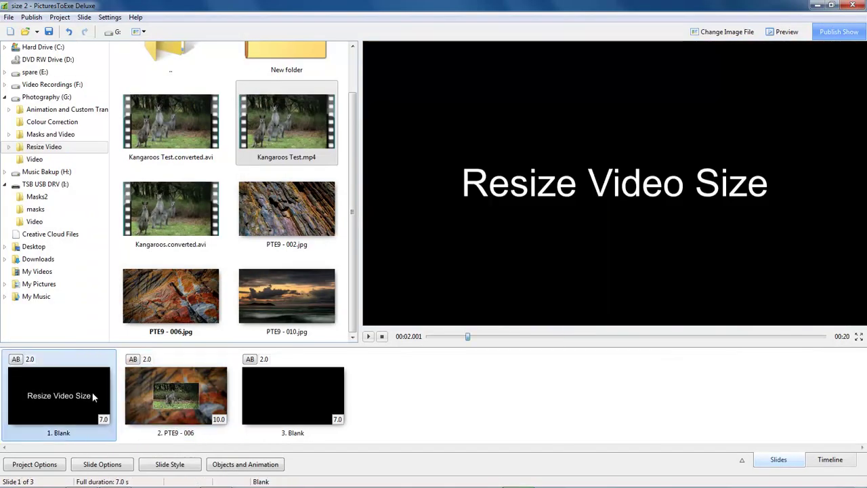
{"action": "left_click", "coordinate": [367, 337]}
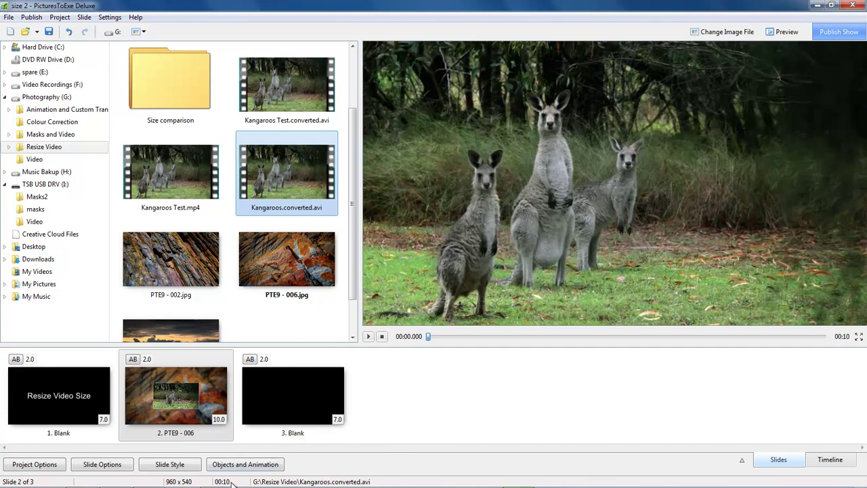
Preview Kangaroos Test.converted.avi, listed at 1920 x 1080 and 19 seconds long.
{"action": "left_click", "coordinate": [278, 91]}
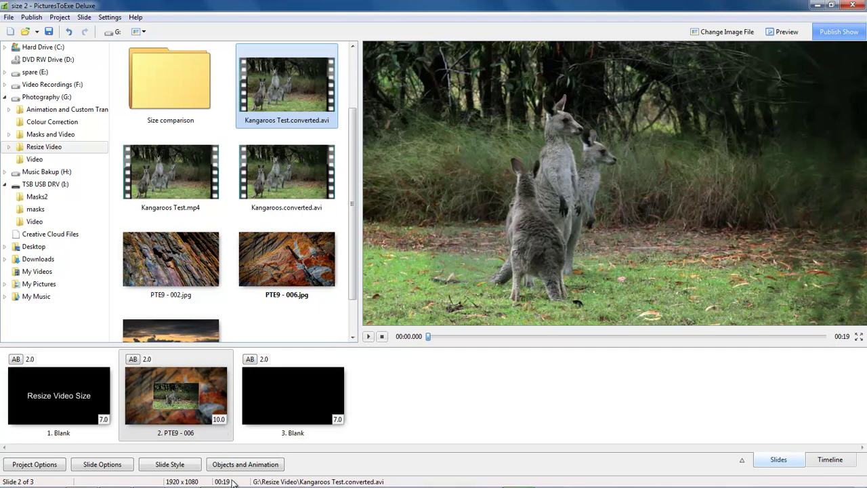
{"action": "mouse_move", "coordinate": [149, 483]}
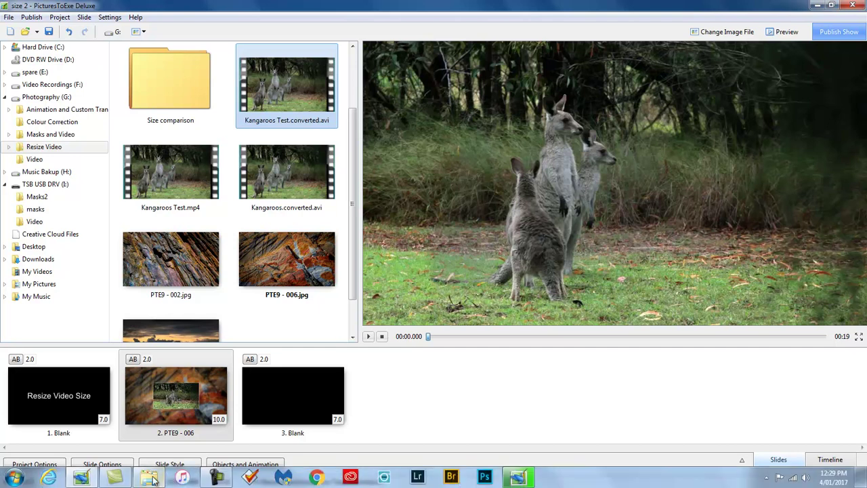
{"action": "left_click", "coordinate": [148, 480]}
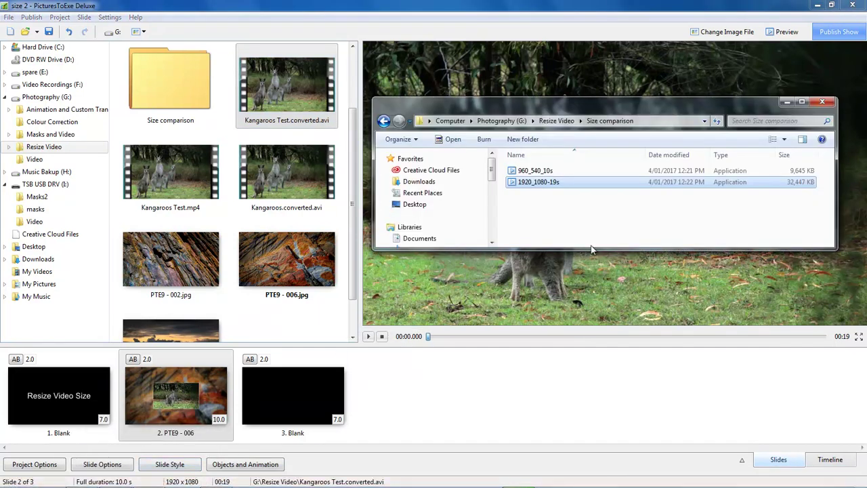
{"action": "left_click", "coordinate": [543, 172]}
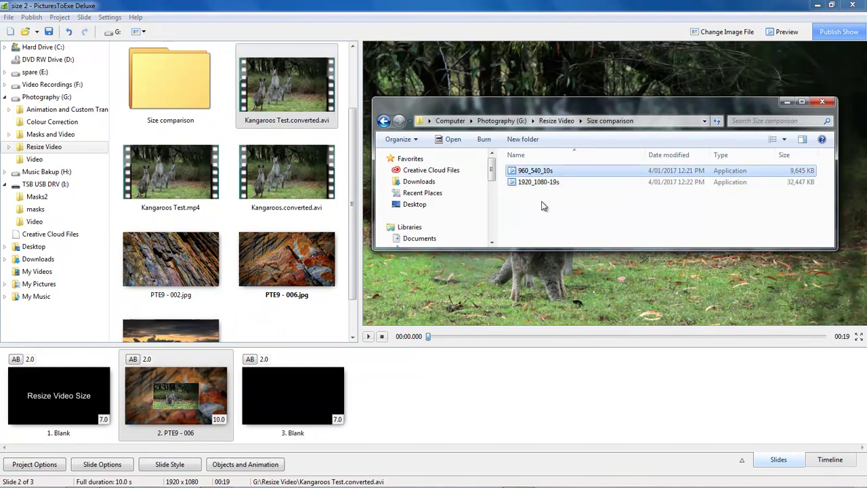